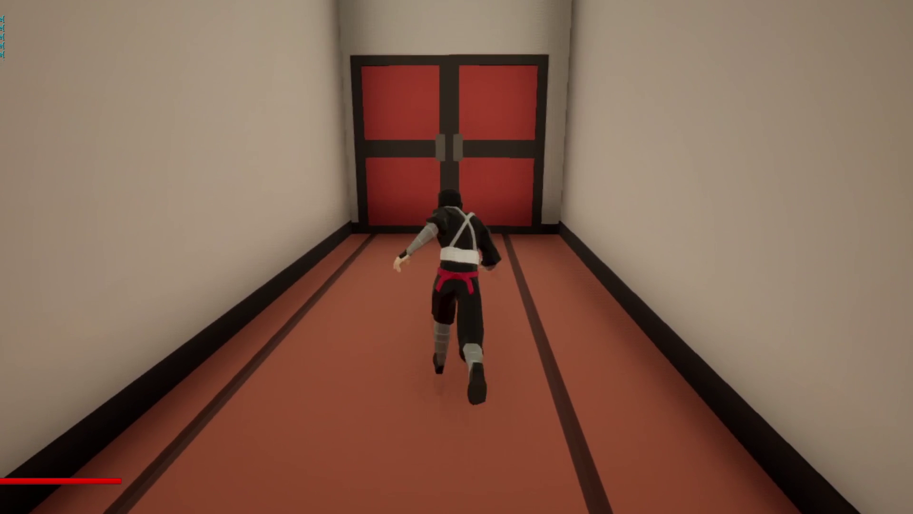
# Run the mannequin to the chest in the demo level, then open and close its lid with key 1
pyautogui.press('x')
pyautogui.press('w')
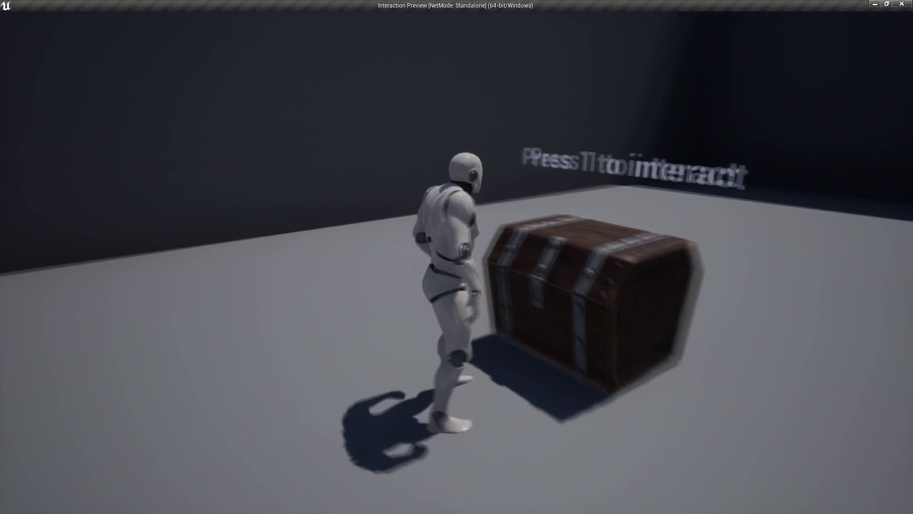
pyautogui.press('1')
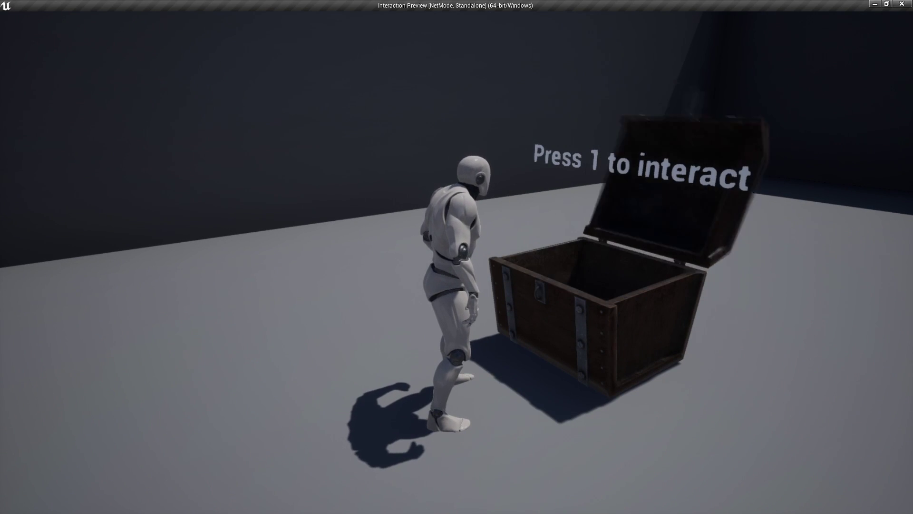
pyautogui.press('1')
pyautogui.press('1')
pyautogui.press('1')
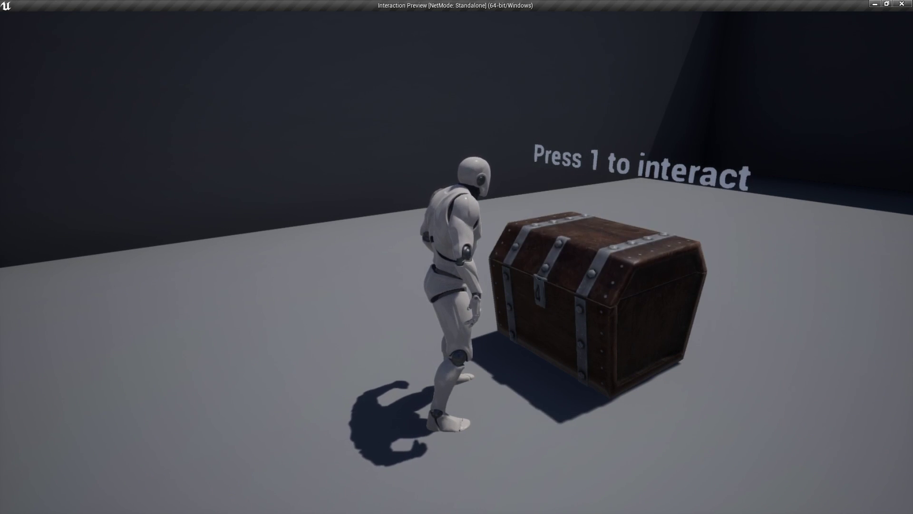
pyautogui.press('w')
pyautogui.press('s')
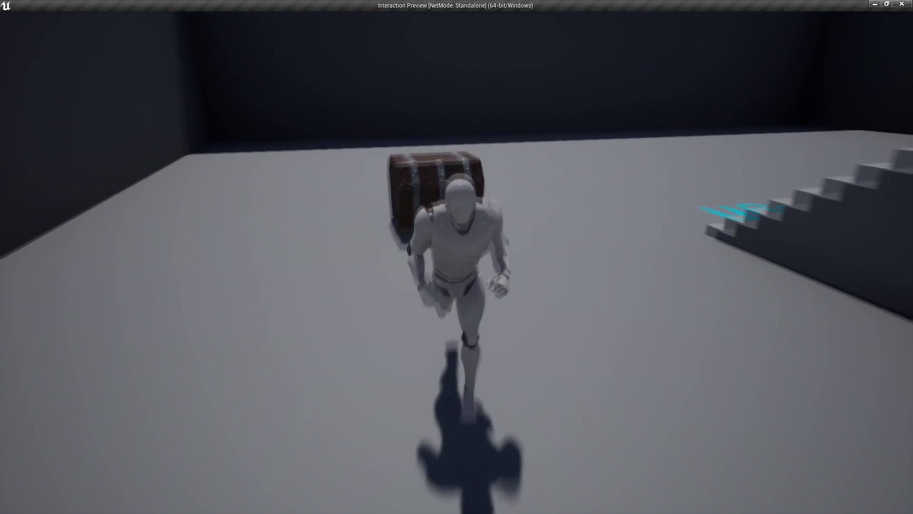
pyautogui.press('w')
pyautogui.press('a')
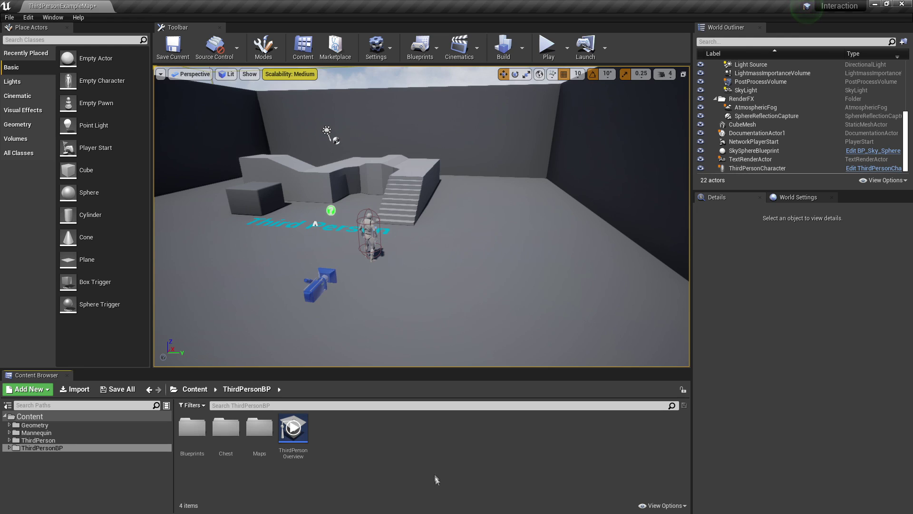
# Create a Blueprint Interface called InteractInterface in ThirdPersonBP/Blueprints and open it
pyautogui.doubleClick(192, 428)
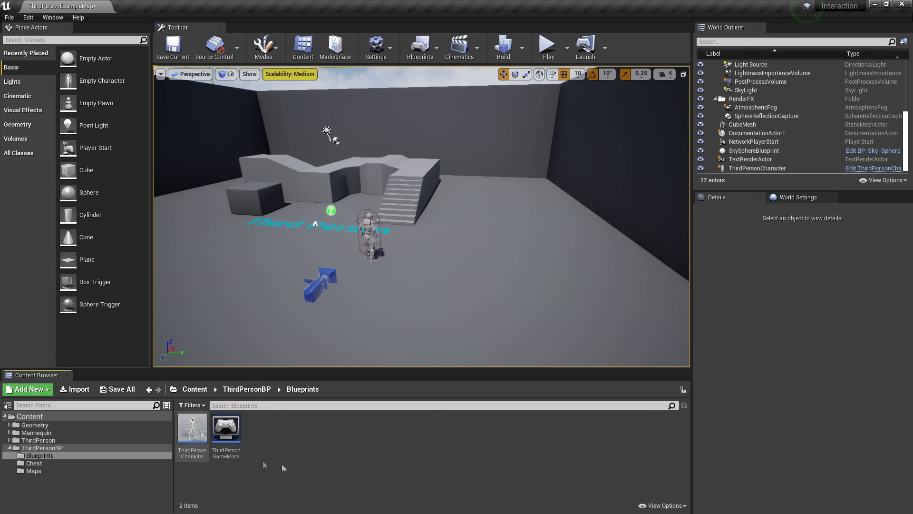
pyautogui.rightClick(295, 448)
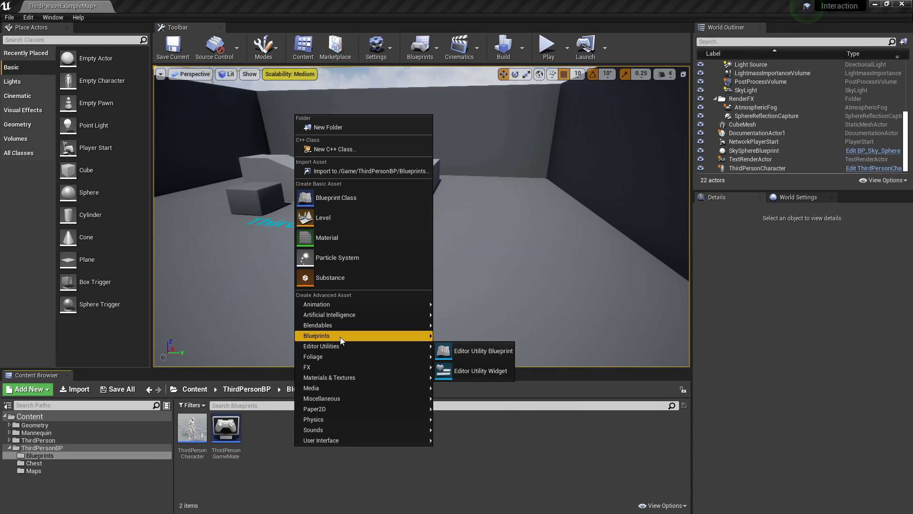
pyautogui.moveTo(340, 336)
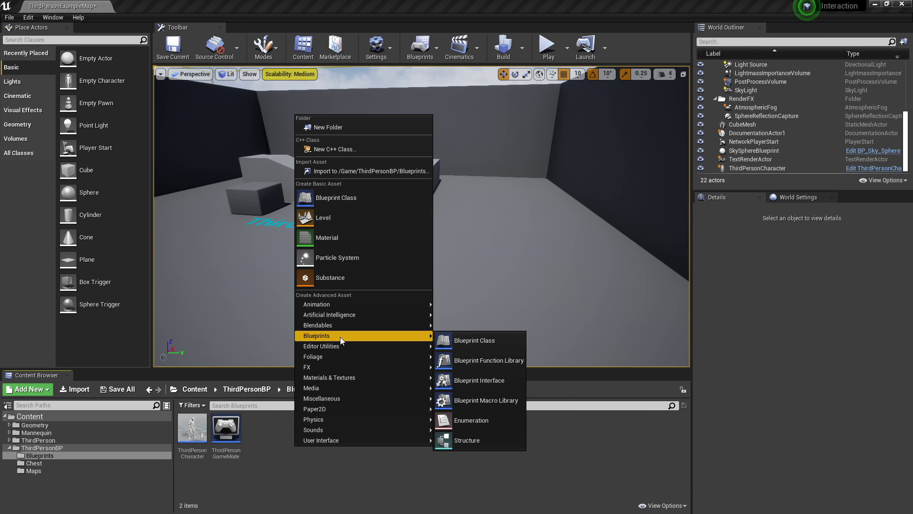
pyautogui.click(486, 381)
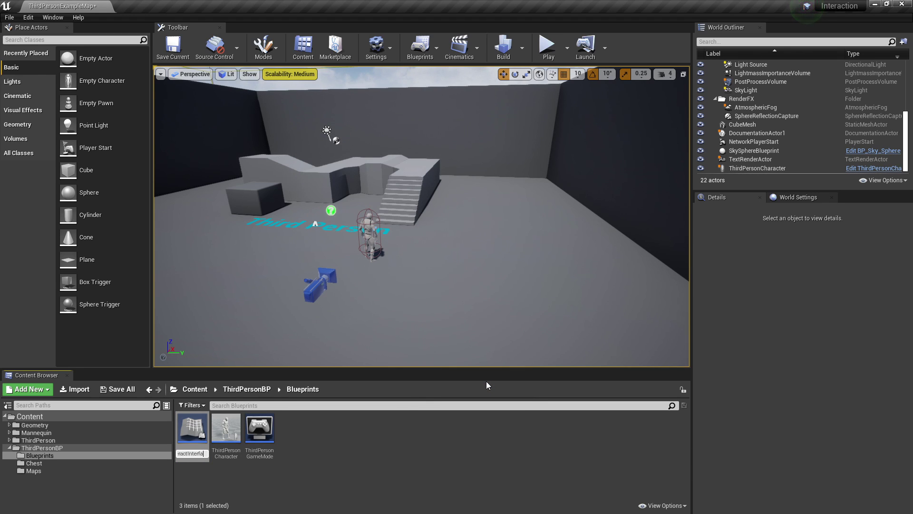
pyautogui.write('InteractInterface')
pyautogui.press('Return')
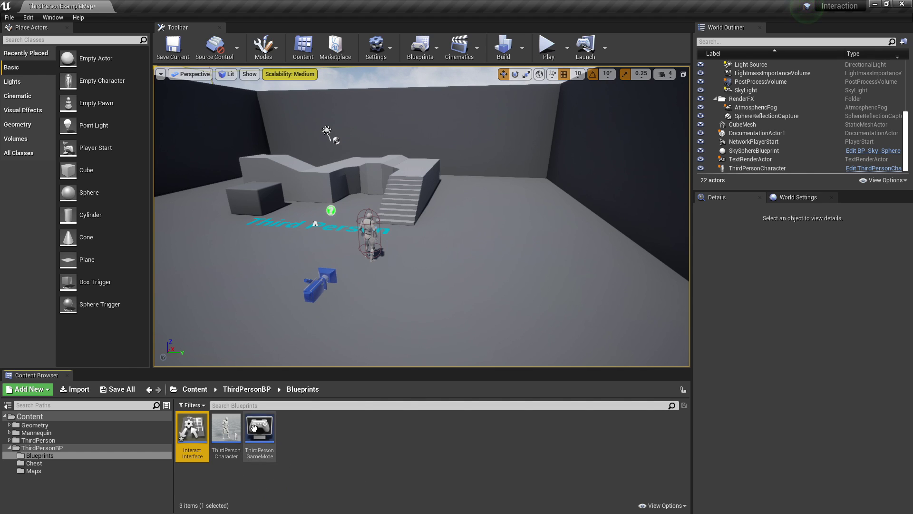
pyautogui.doubleClick(195, 428)
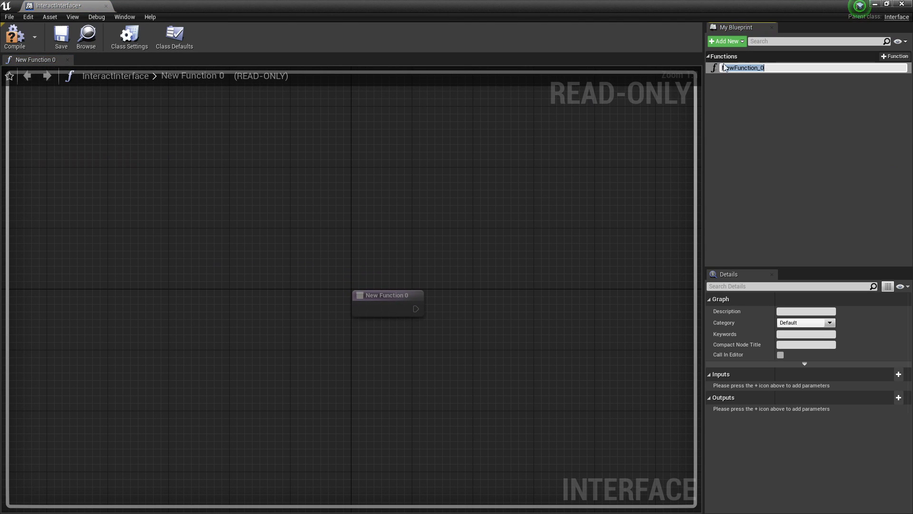
# Rename the interface function NewFunction_0 to Interact
pyautogui.press('BackSpace')
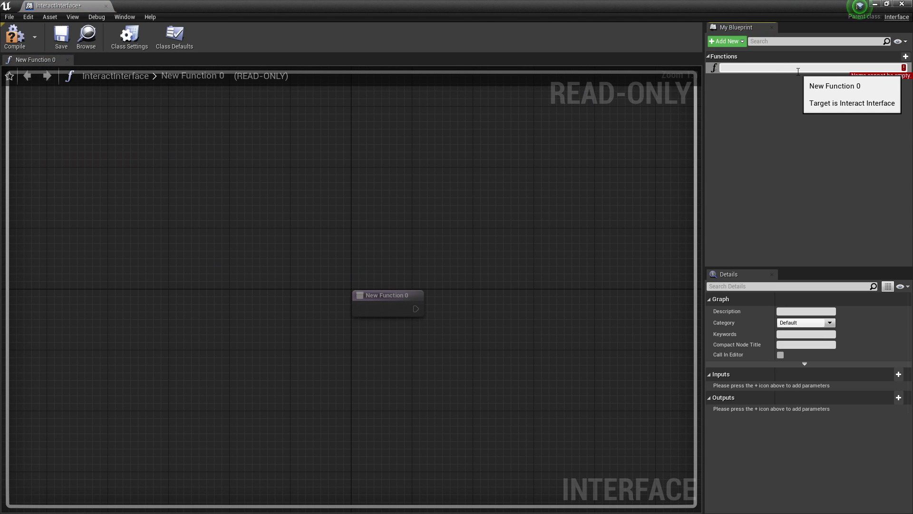
pyautogui.write('Interact')
pyautogui.press('Return')
pyautogui.rightClick(777, 67)
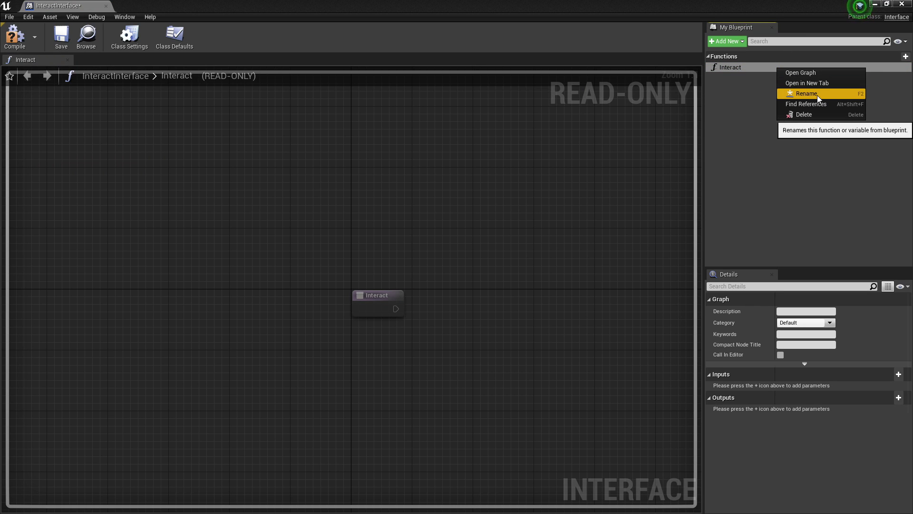
pyautogui.click(756, 130)
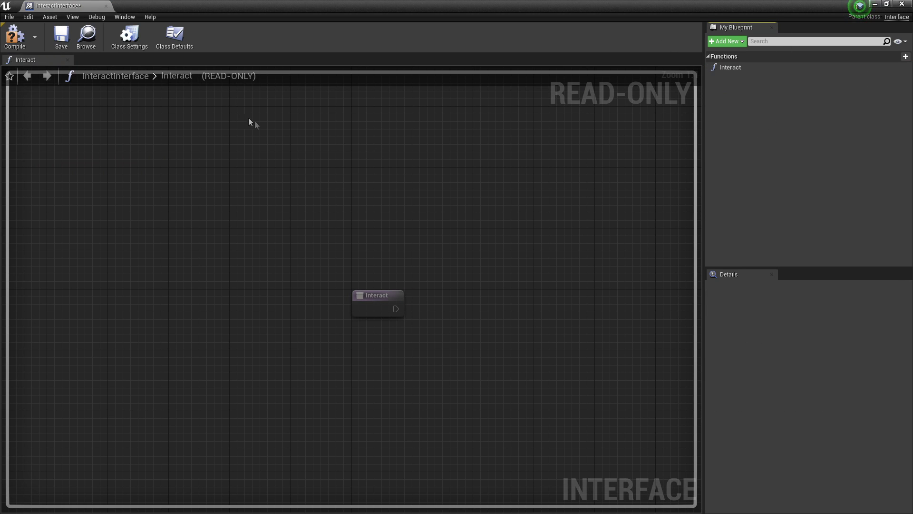
# Compile and save InteractInterface, then bring the Sketchfab chest page on screen
pyautogui.click(15, 48)
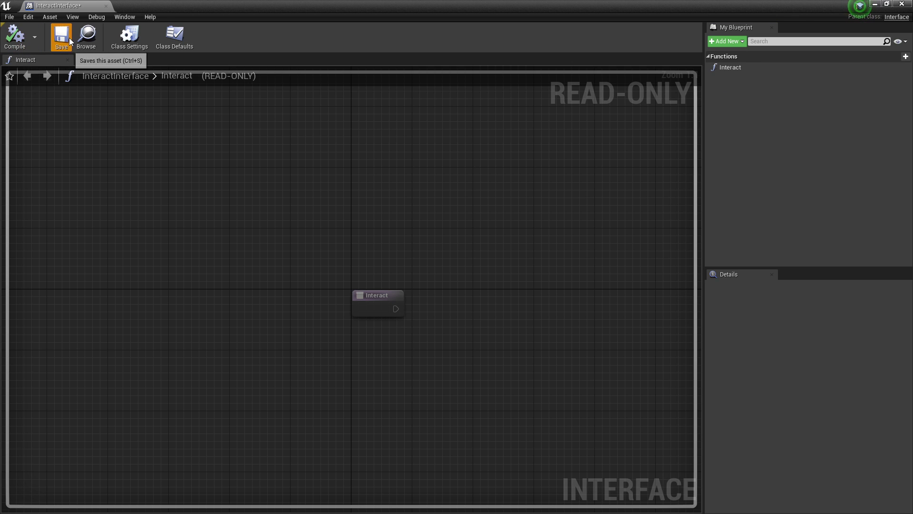
pyautogui.click(62, 37)
pyautogui.click(877, 5)
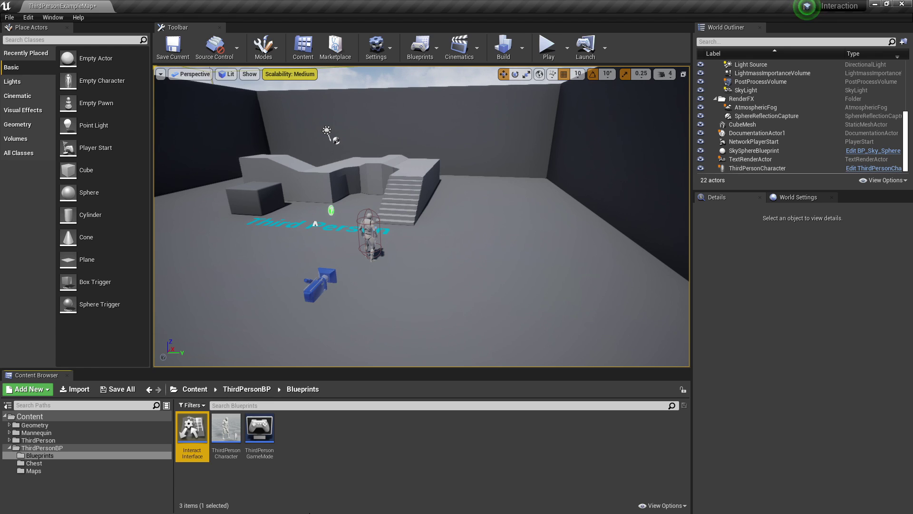
pyautogui.moveTo(912, 87)
pyautogui.mouseDown()
pyautogui.moveTo(656, 67)
pyautogui.moveTo(581, 87)
pyautogui.mouseUp()
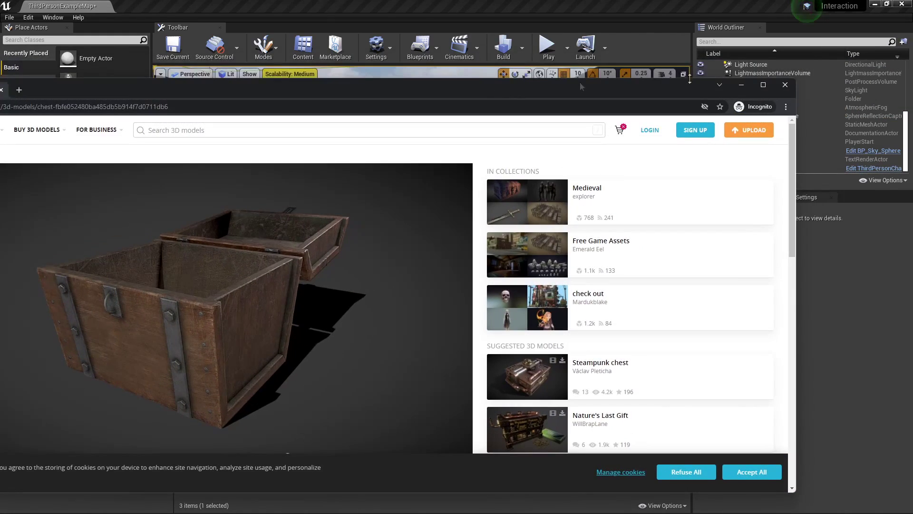
# Maximize the browser and play the Chest model's Open-Close animation on Sketchfab
pyautogui.click(764, 85)
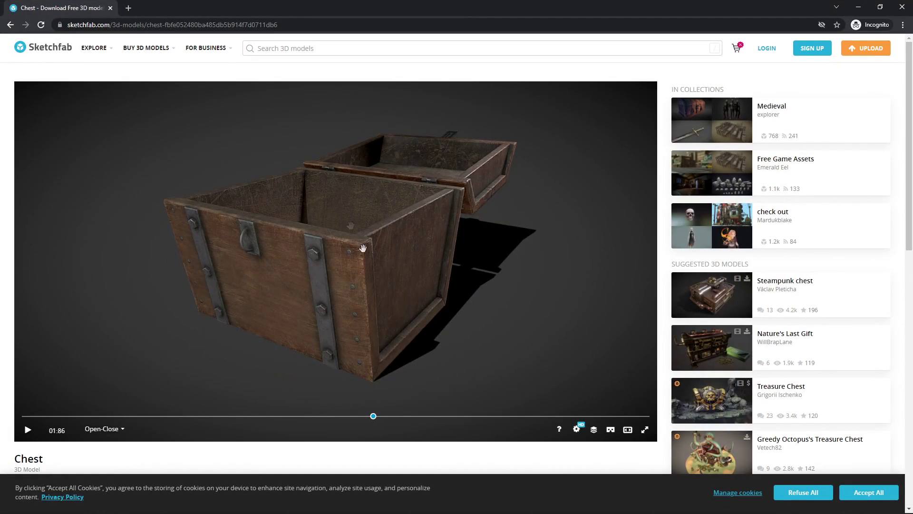
pyautogui.click(28, 429)
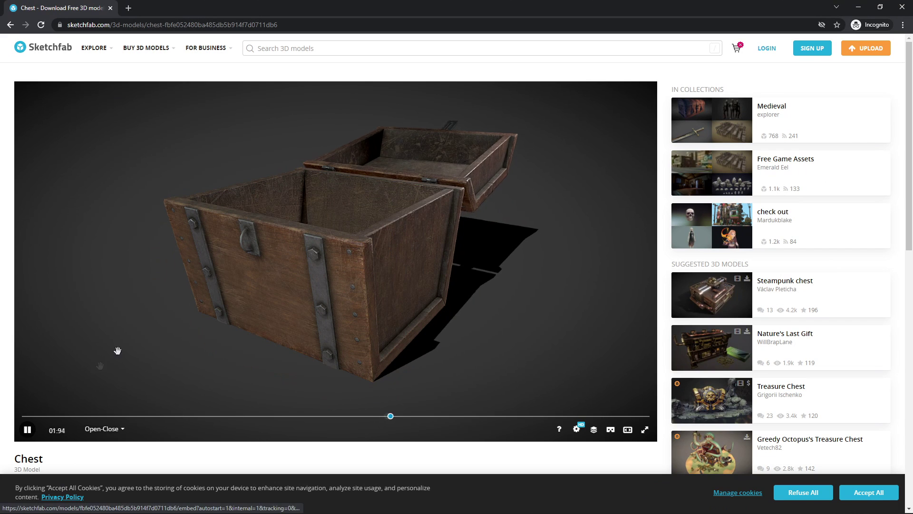
pyautogui.hotkey('alt', 'Tab')
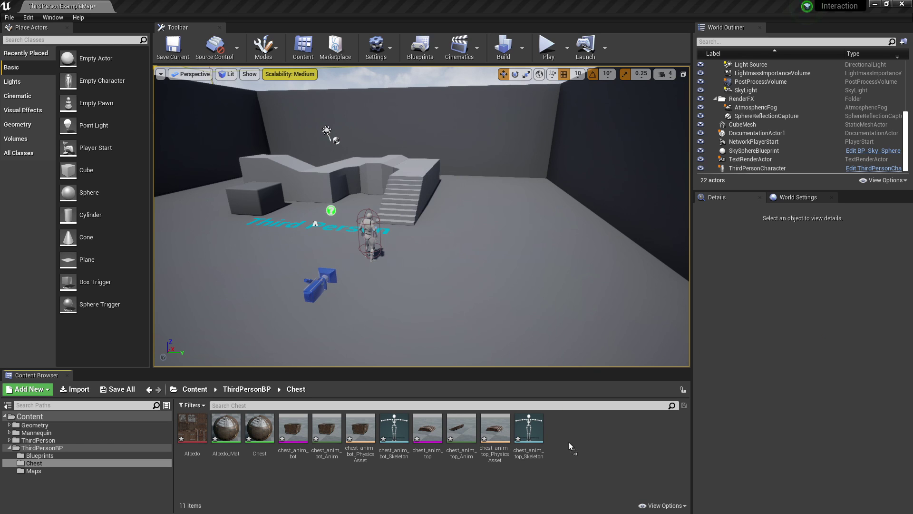
# Import the chest lid FBX as a skeletal mesh with animations into the Chest folder
pyautogui.moveTo(568, 443); pyautogui.dragTo(569, 442)
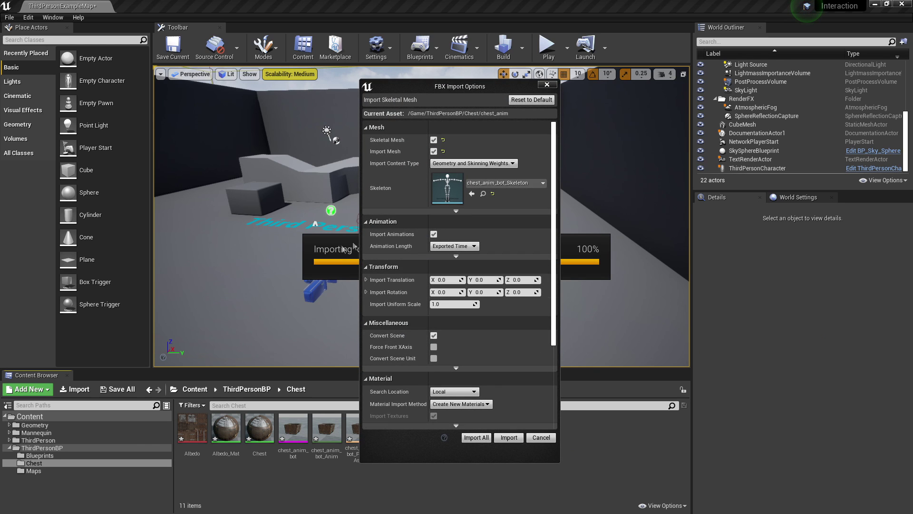
pyautogui.click(434, 235)
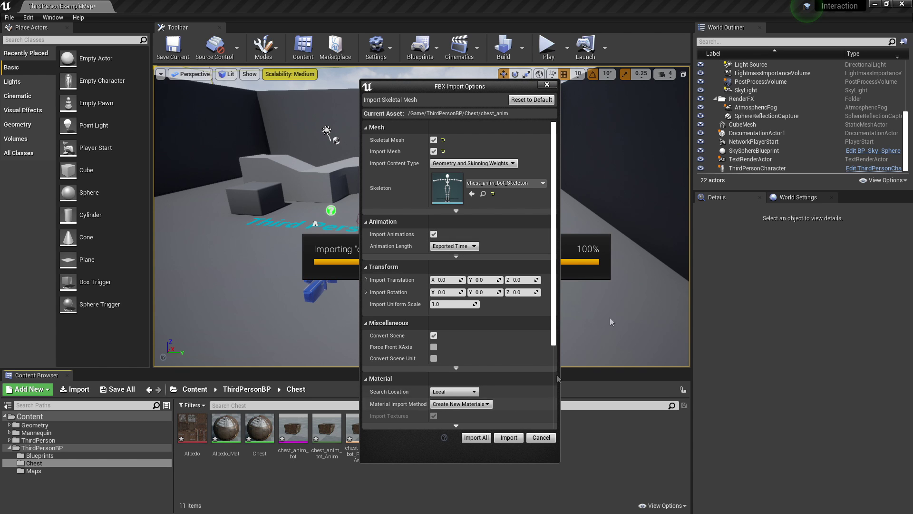
pyautogui.click(547, 85)
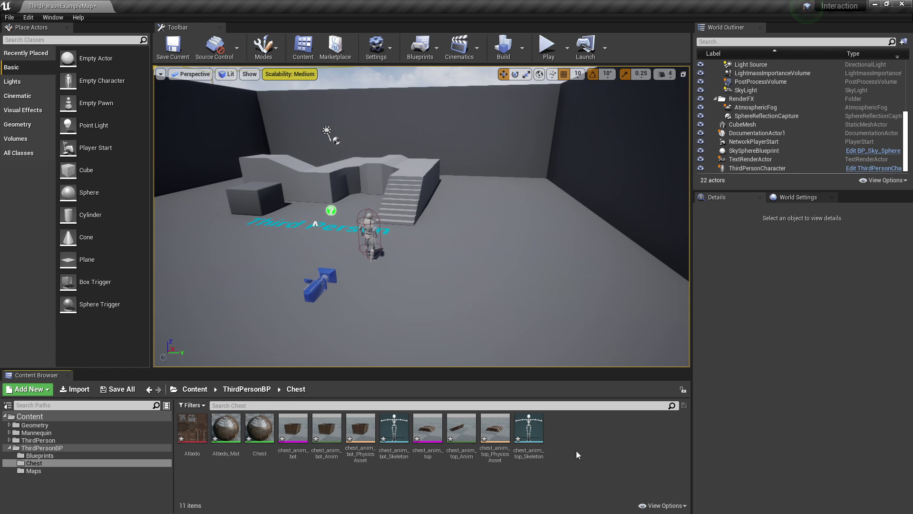
# Create an Actor Blueprint named Chest_bp in the Chest folder and open it
pyautogui.rightClick(566, 435)
pyautogui.click(613, 187)
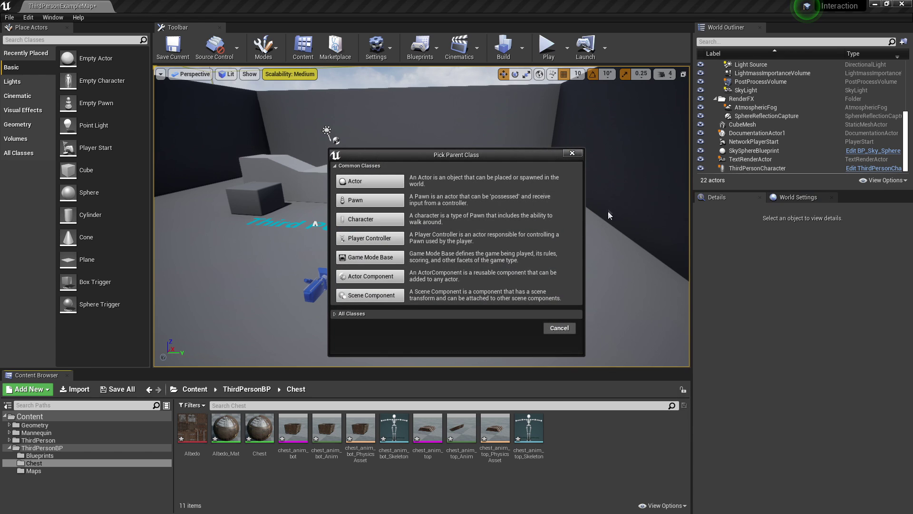
pyautogui.click(371, 184)
pyautogui.write('Chest_bp')
pyautogui.press('Return')
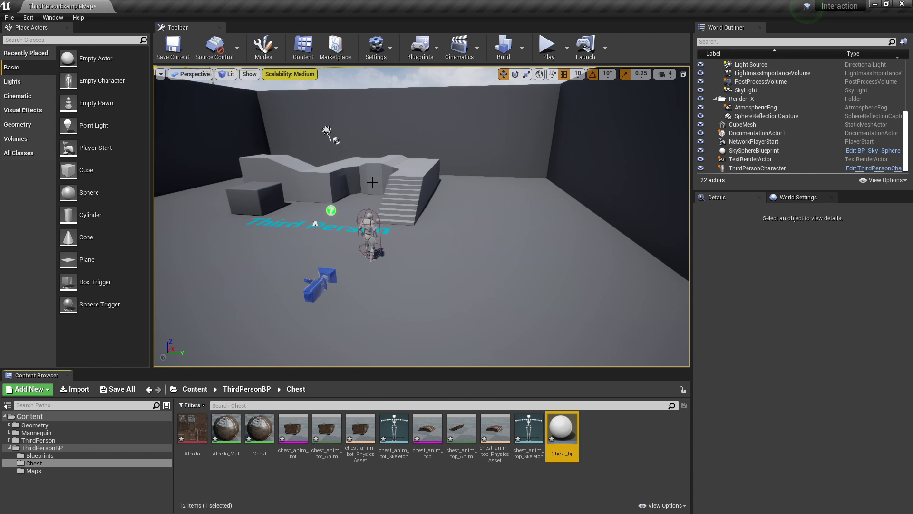
pyautogui.doubleClick(562, 428)
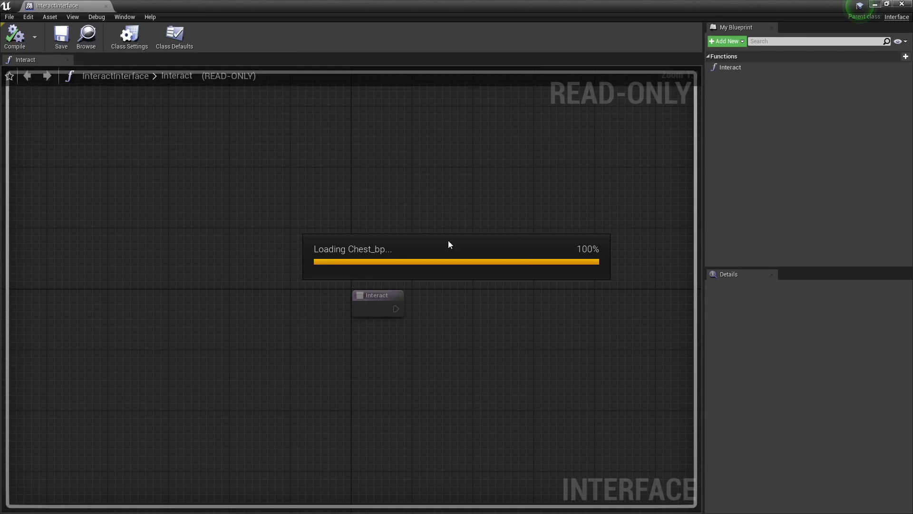
# Add a Skeletal Mesh component that uses the chest_anim_bot mesh
pyautogui.click(18, 43)
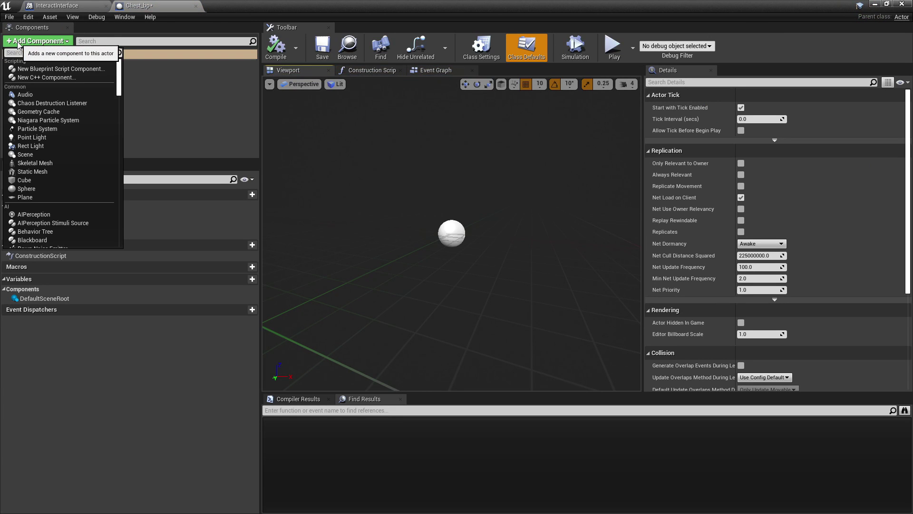
pyautogui.write('ske')
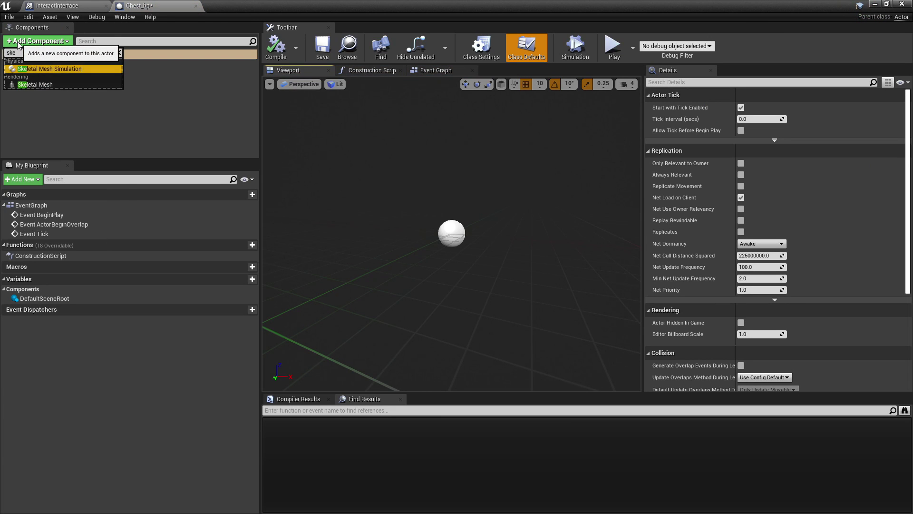
pyautogui.press('Return')
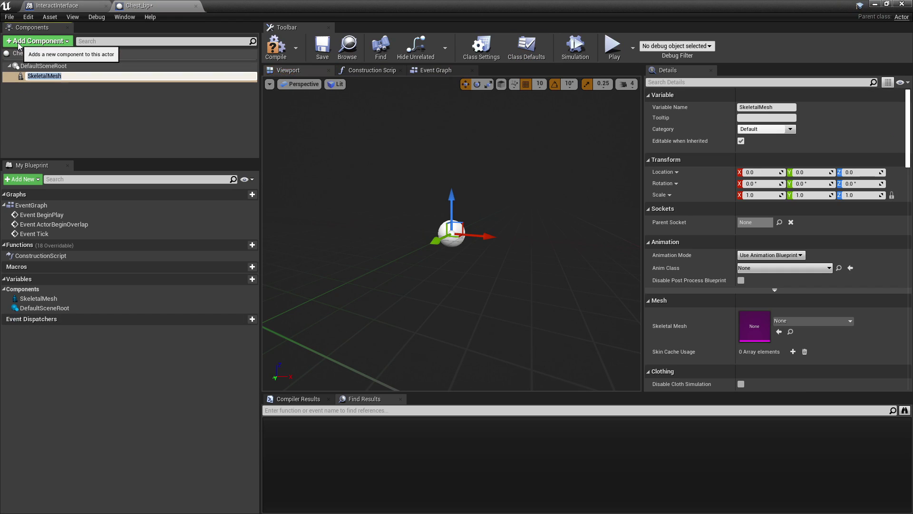
pyautogui.click(813, 322)
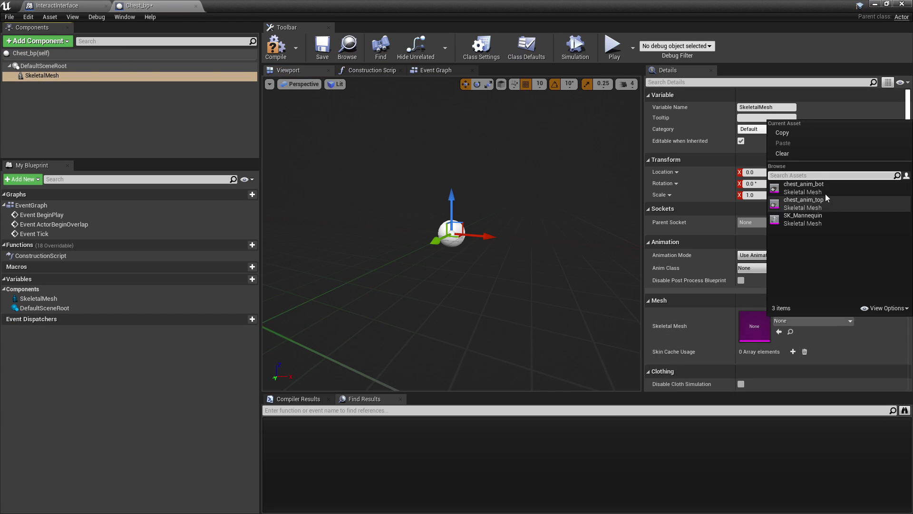
pyautogui.click(804, 188)
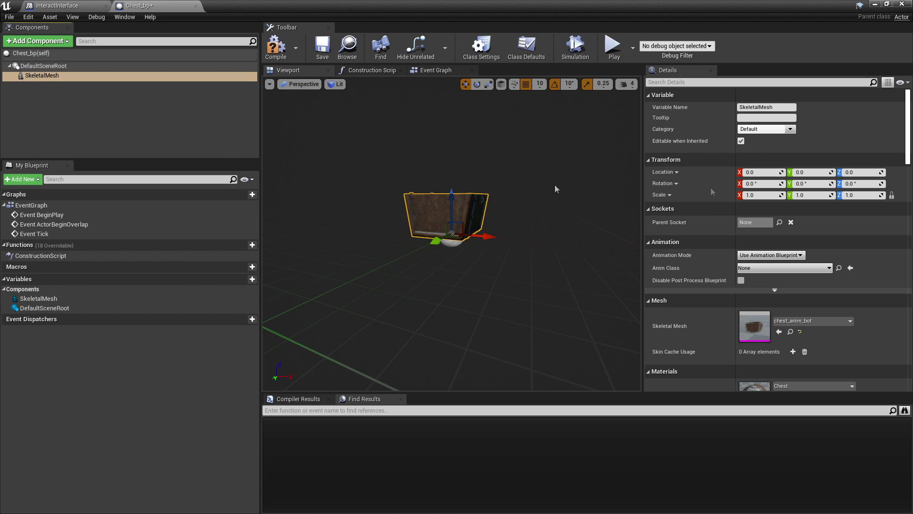
# Scale the chest base uniformly to 3.0 with the scale lock on
pyautogui.click(868, 194)
pyautogui.write('3')
pyautogui.press('Return')
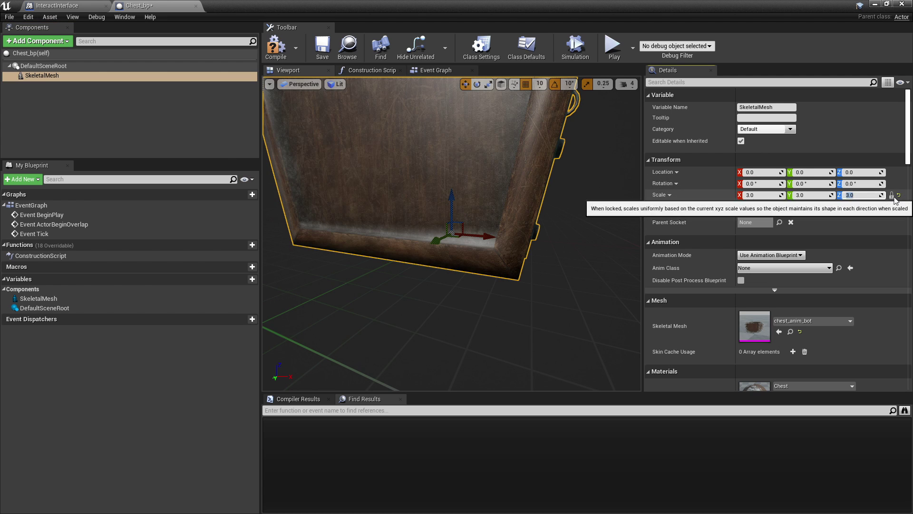
pyautogui.scroll(-5, 455, 196)
# Add a second Skeletal Mesh component, SkeletalMesh1, using the chest_anim_top mesh
pyautogui.scroll(1, 450, 196)
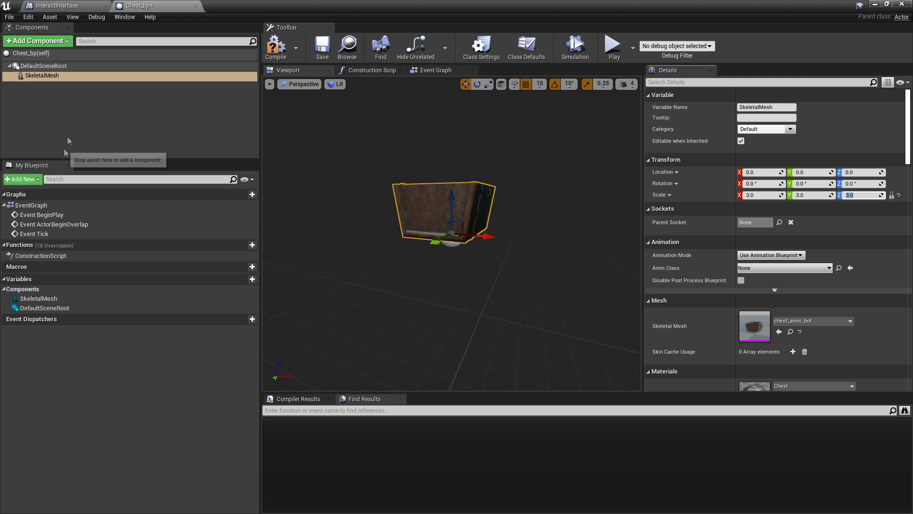
pyautogui.click(135, 123)
pyautogui.click(49, 40)
pyautogui.write('skel')
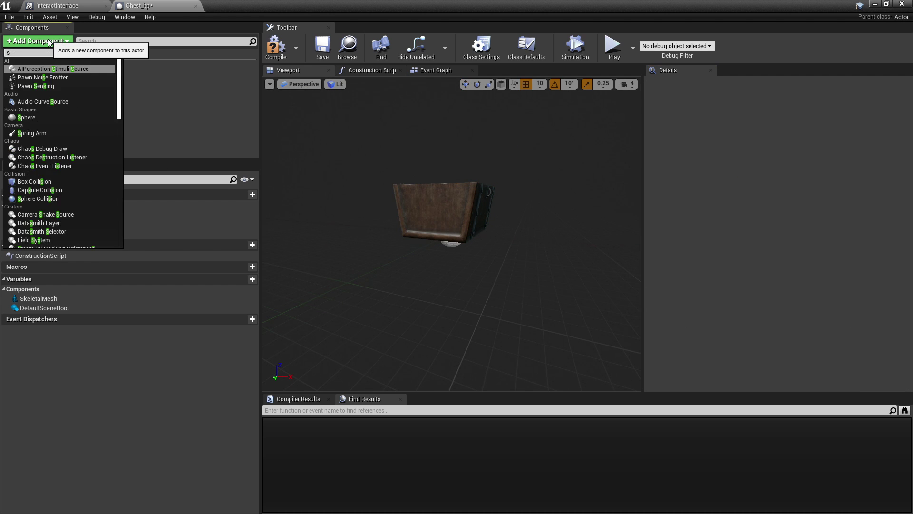
pyautogui.click(86, 85)
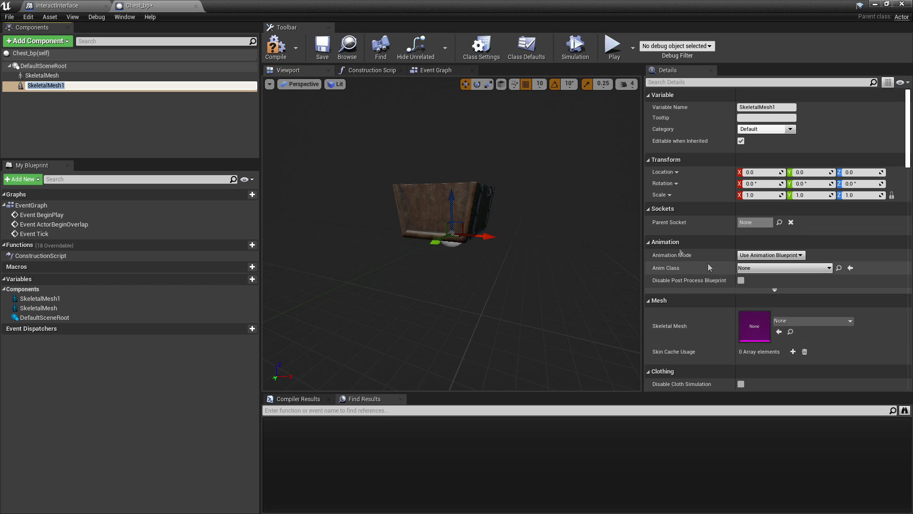
pyautogui.press('Return')
pyautogui.click(810, 322)
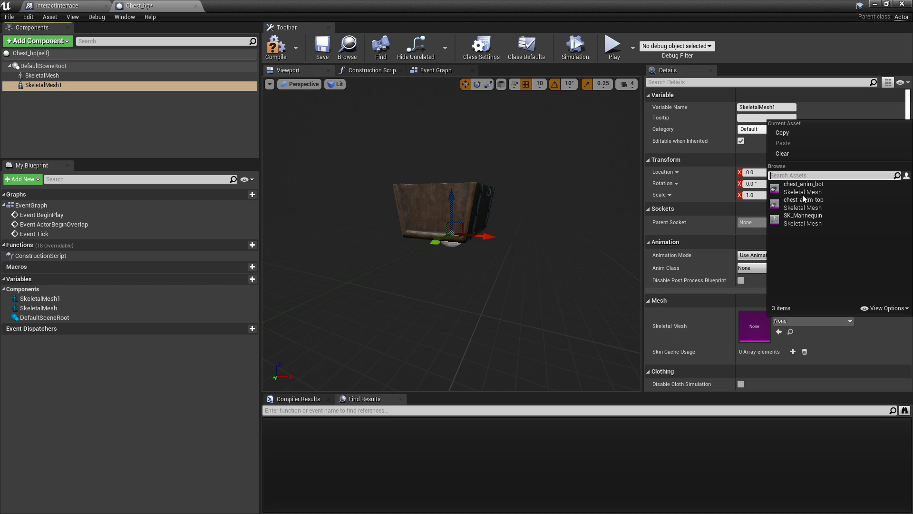
pyautogui.click(837, 202)
# Scale the chest lid uniformly to 3.0 so it sits on the base
pyautogui.click(859, 195)
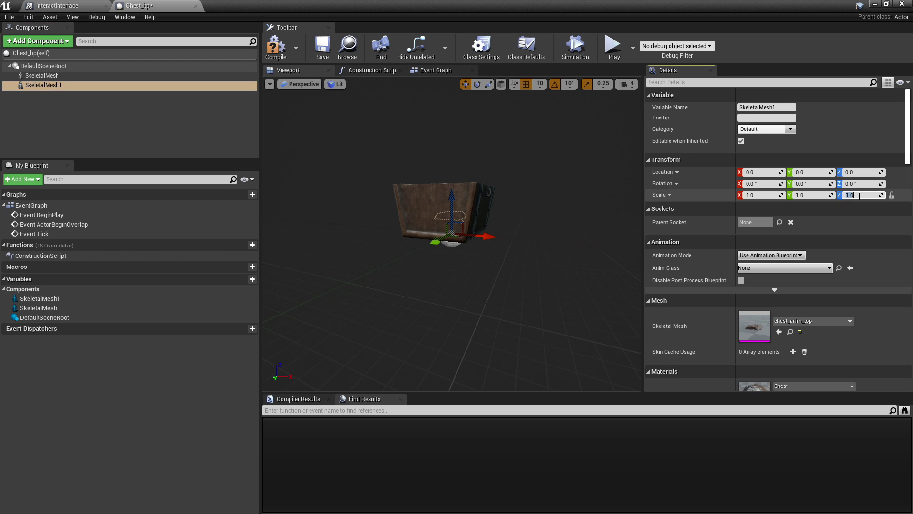
pyautogui.write('3')
pyautogui.press('Return')
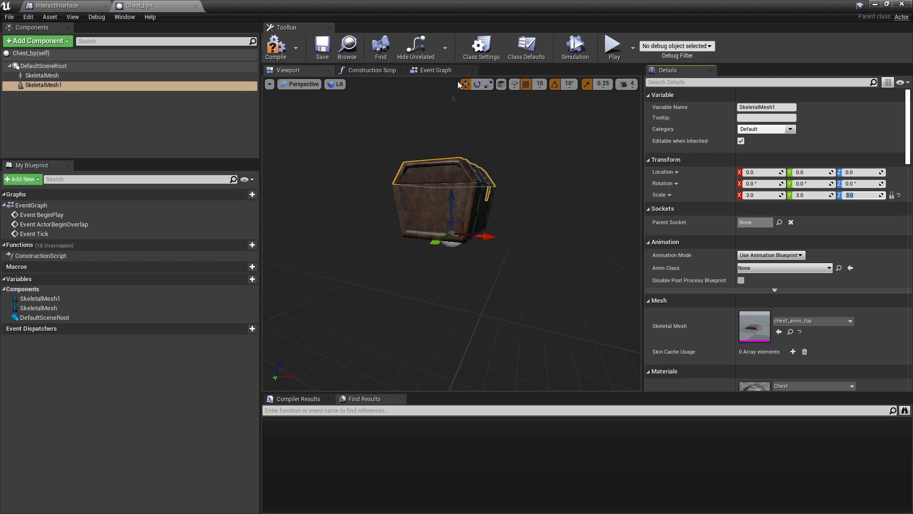
pyautogui.click(472, 51)
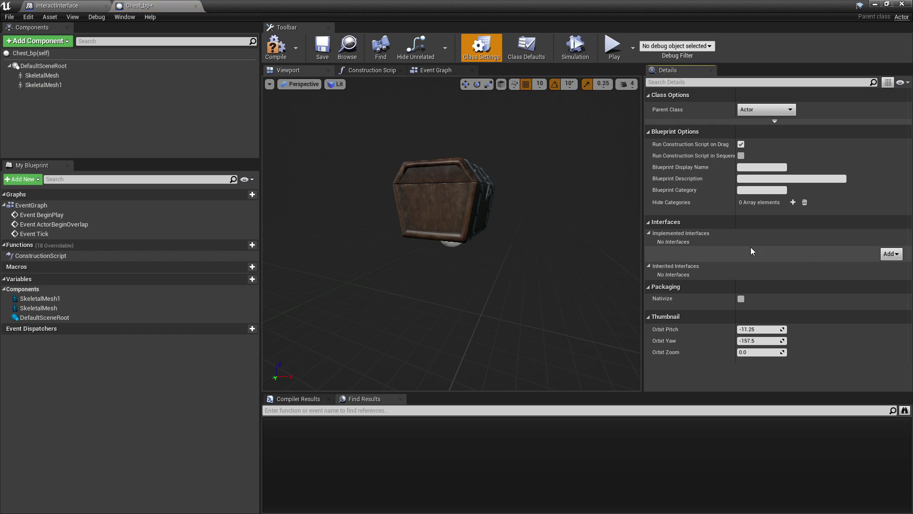
# Add InteractInterface to Chest_bp's implemented interfaces in Class Settings and compile
pyautogui.click(890, 254)
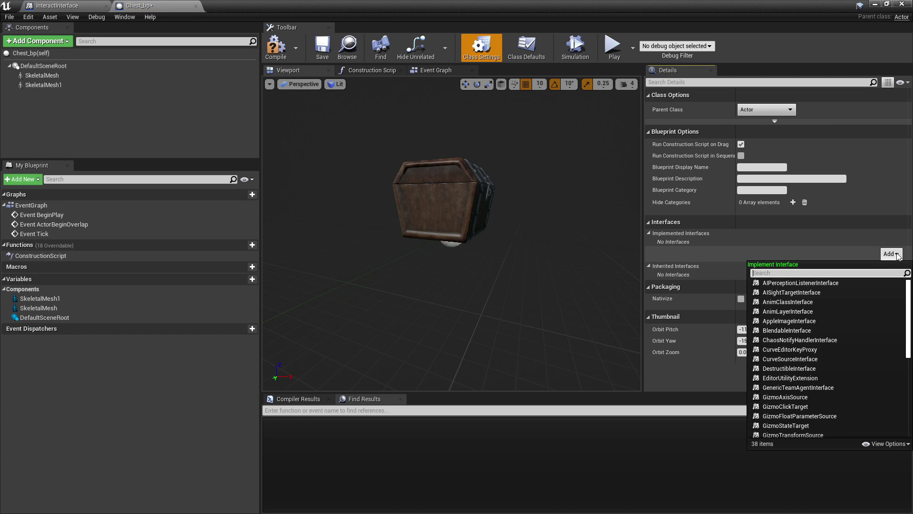
pyautogui.write('interact')
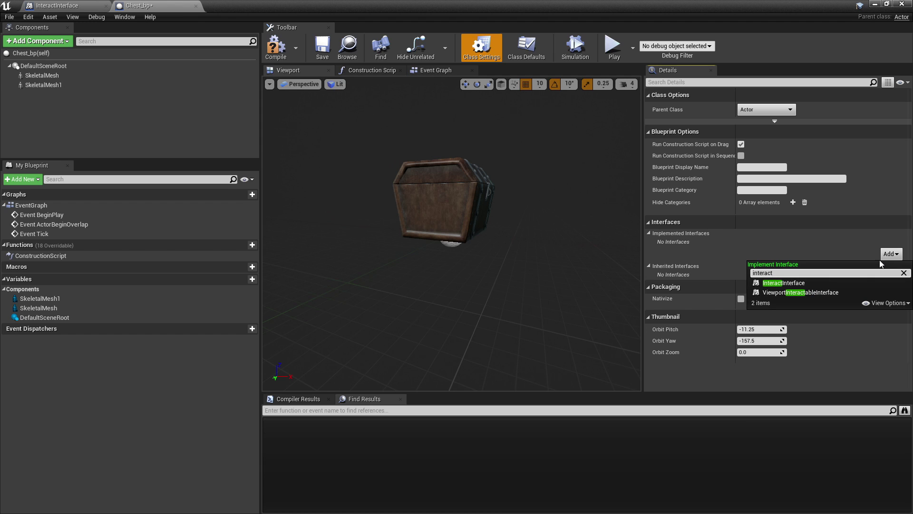
pyautogui.click(823, 284)
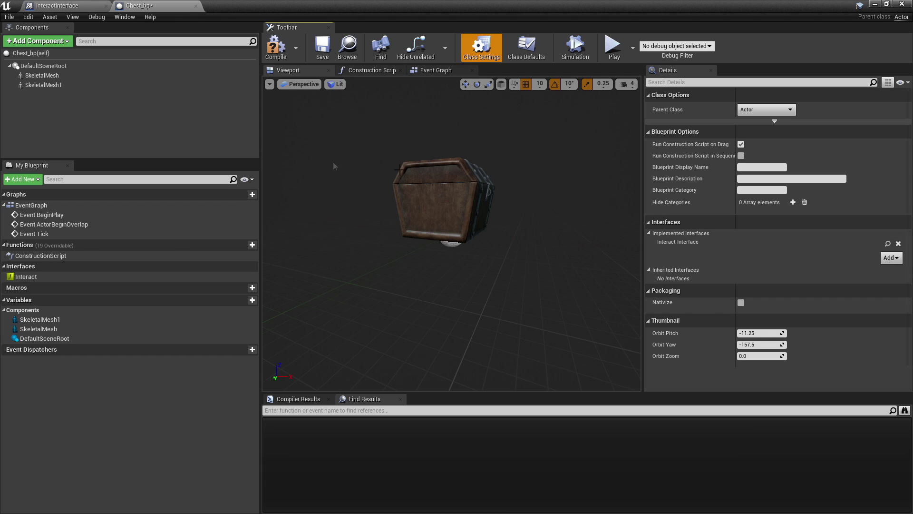
pyautogui.click(280, 46)
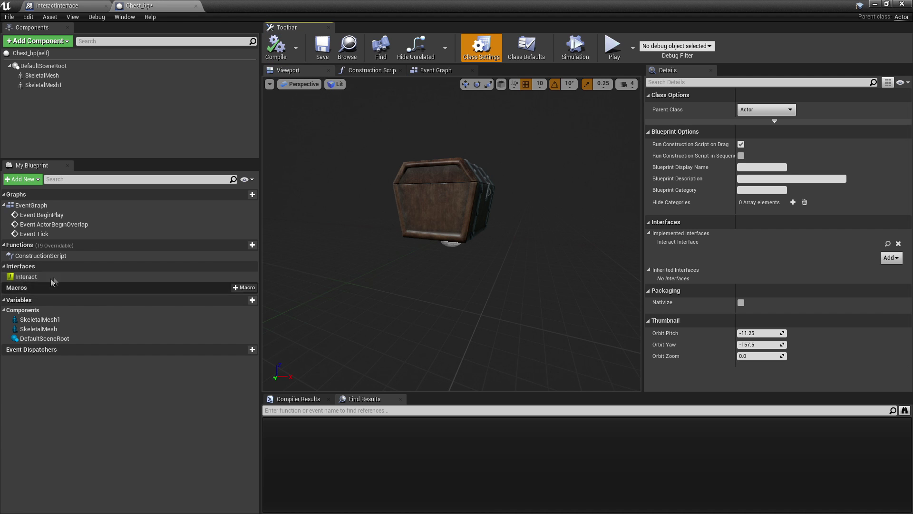
pyautogui.click(435, 70)
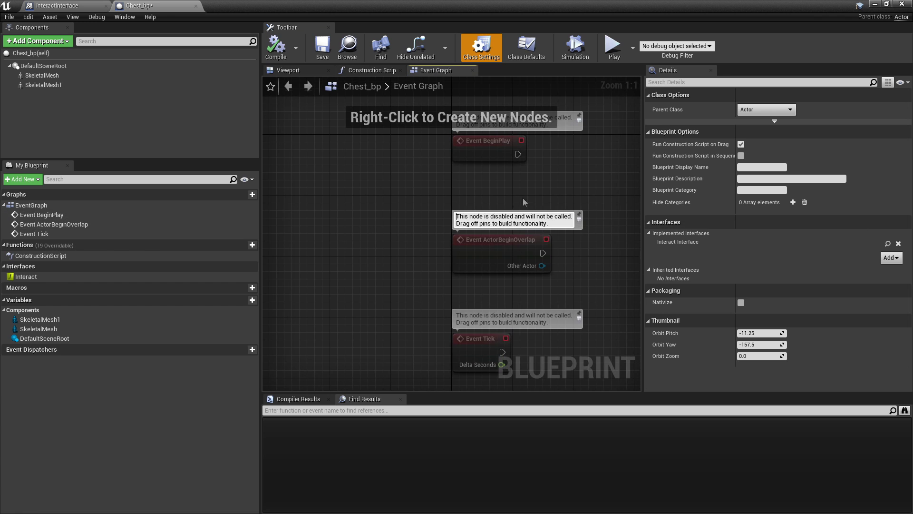
# Search the Event Graph actions for 'interact' and check the InteractInterface asset
pyautogui.moveTo(525, 203); pyautogui.dragTo(524, 57, button='right')
pyautogui.rightClick(405, 198)
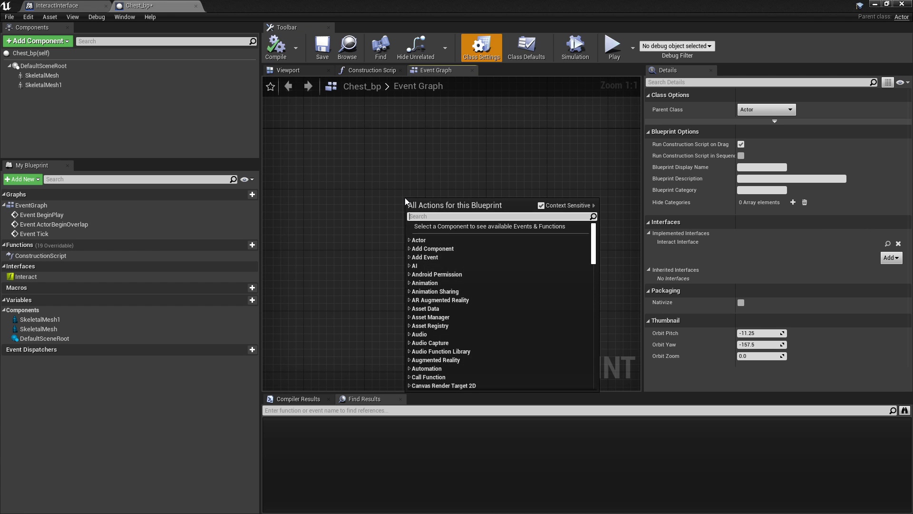
pyautogui.write('inte')
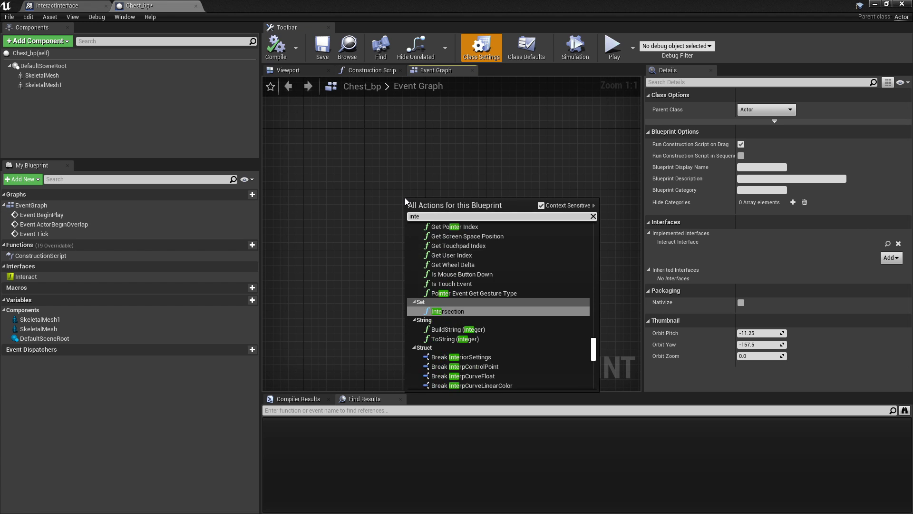
pyautogui.write('ract')
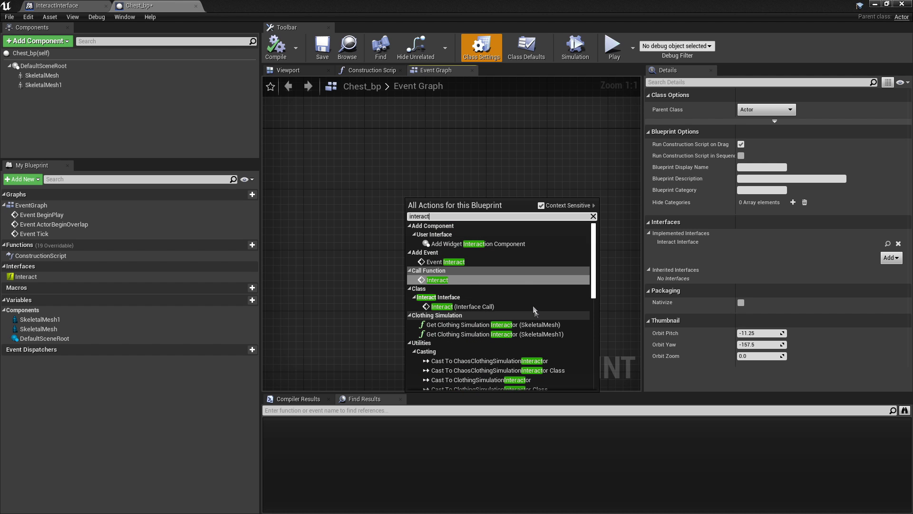
pyautogui.click(62, 6)
pyautogui.click(143, 6)
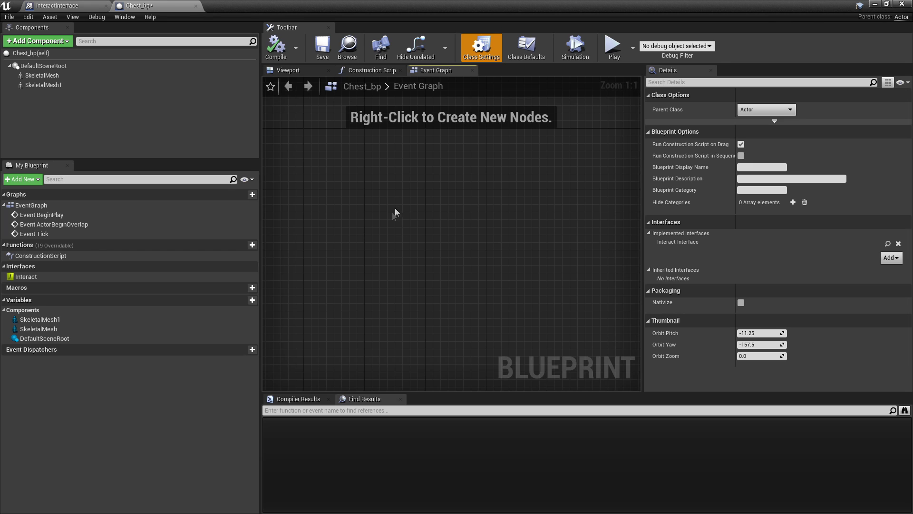
# Place an Event Interact node in the Event Graph and pull an execution wire from it
pyautogui.rightClick(398, 207)
pyautogui.write('inte')
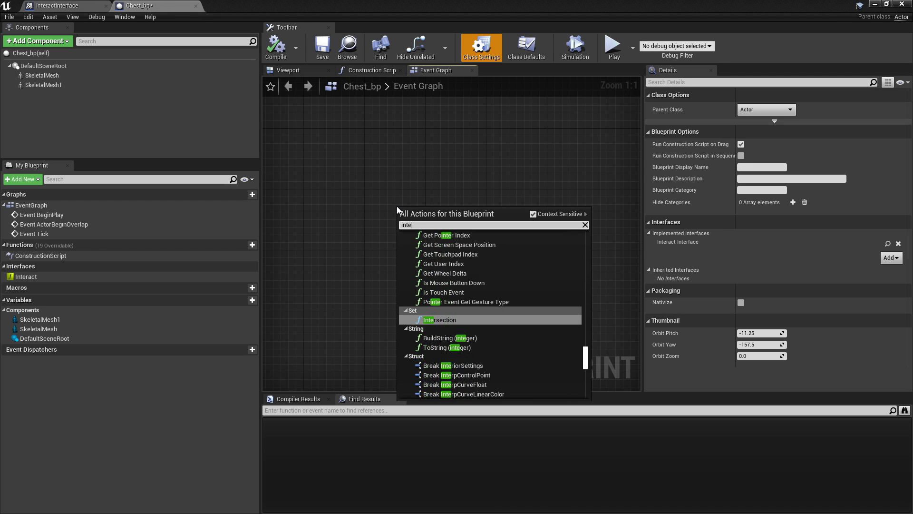
pyautogui.write('ract')
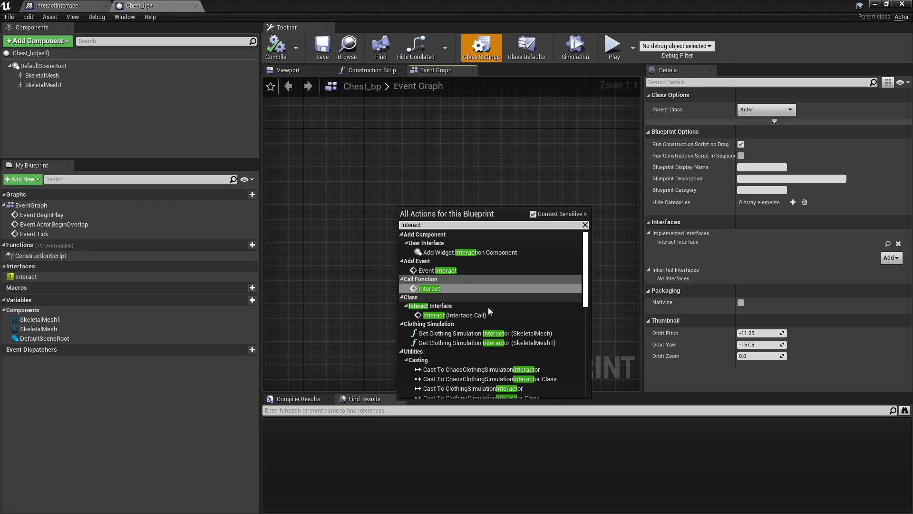
pyautogui.click(439, 270)
pyautogui.moveTo(439, 270); pyautogui.dragTo(387, 193, button='right')
pyautogui.moveTo(367, 201); pyautogui.dragTo(469, 241)
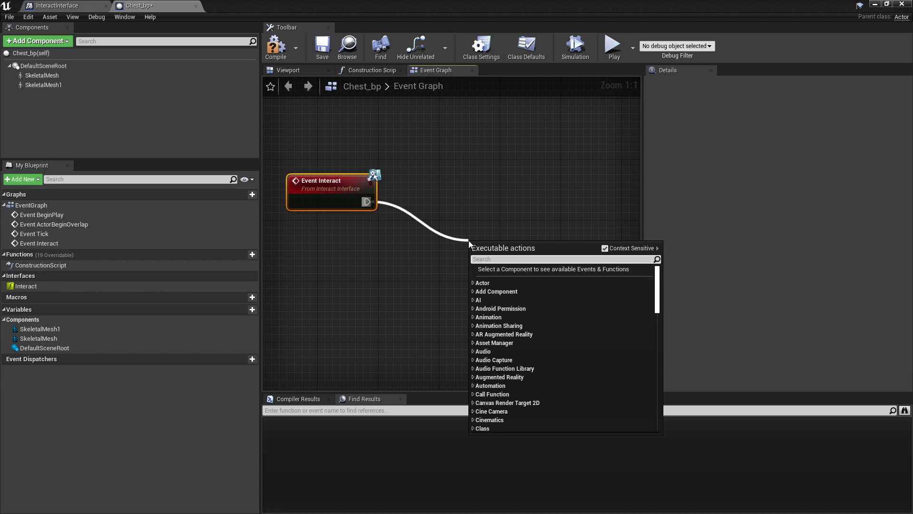
# Place a Do Once node right after Event Interact
pyautogui.write('do once')
pyautogui.press('Return')
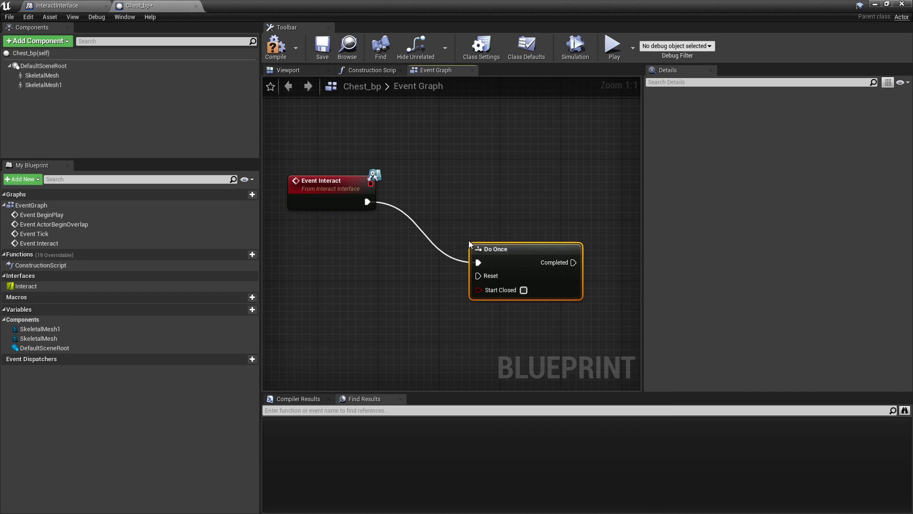
pyautogui.moveTo(495, 261); pyautogui.dragTo(457, 178)
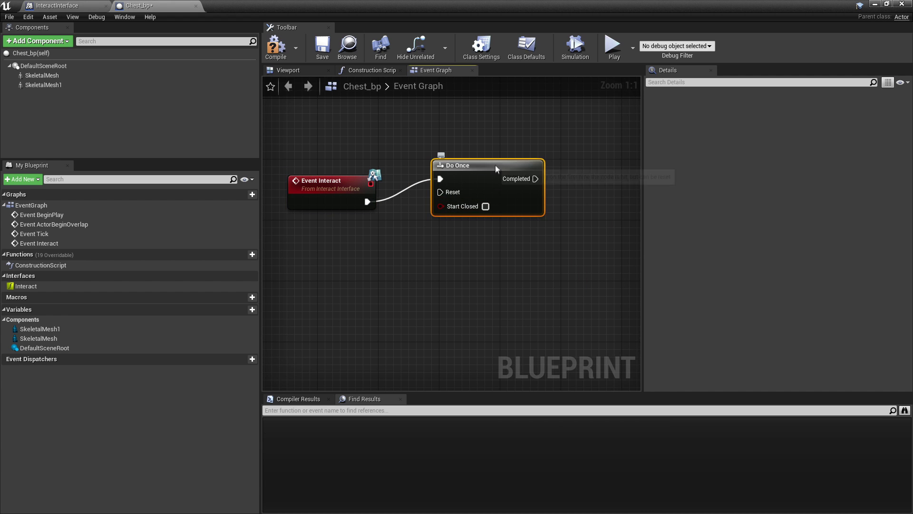
pyautogui.moveTo(523, 147); pyautogui.dragTo(407, 156, button='right')
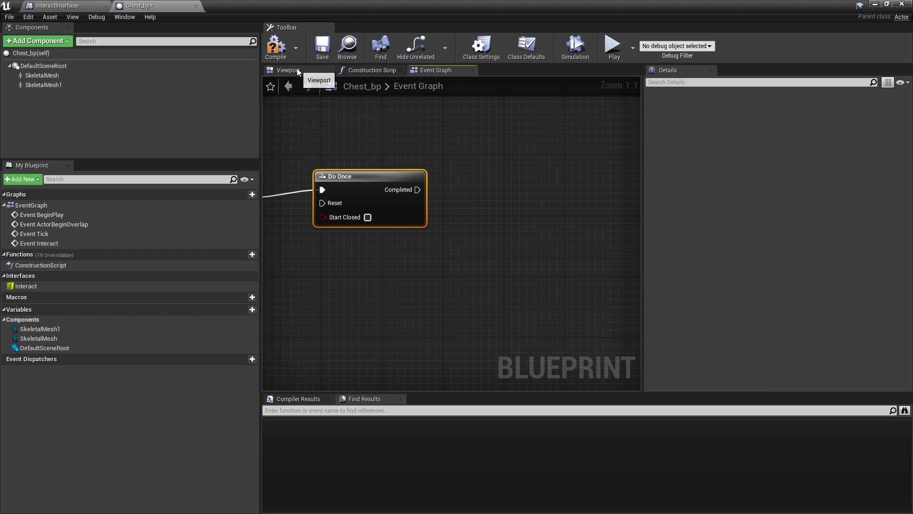
# Play the chest's bottom animation on SkeletalMesh, wired from Do Once's Completed pin
pyautogui.moveTo(42, 75); pyautogui.dragTo(541, 207)
pyautogui.write('play anim')
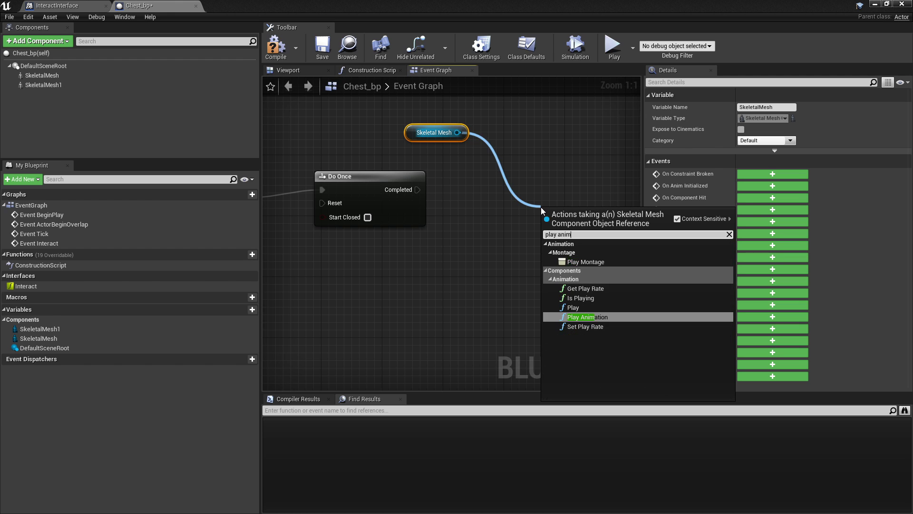
pyautogui.press('Return')
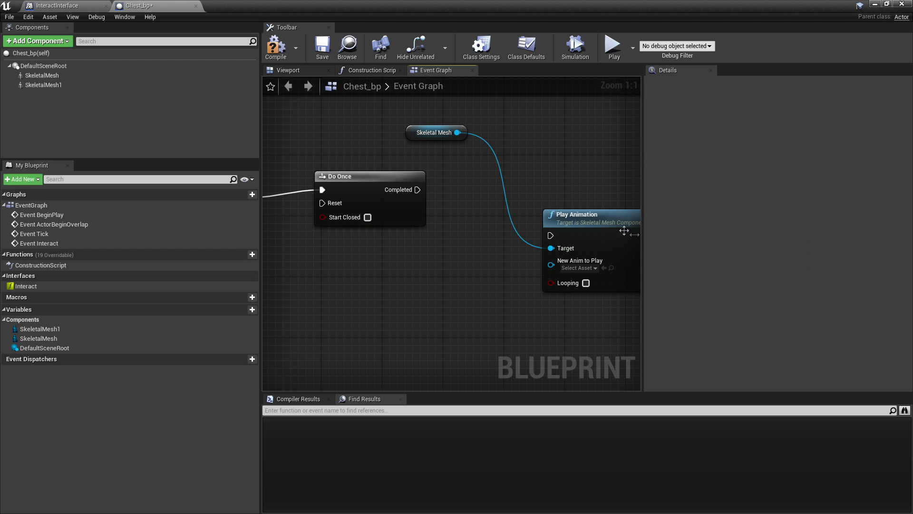
pyautogui.moveTo(618, 227); pyautogui.dragTo(549, 181)
pyautogui.click(509, 222)
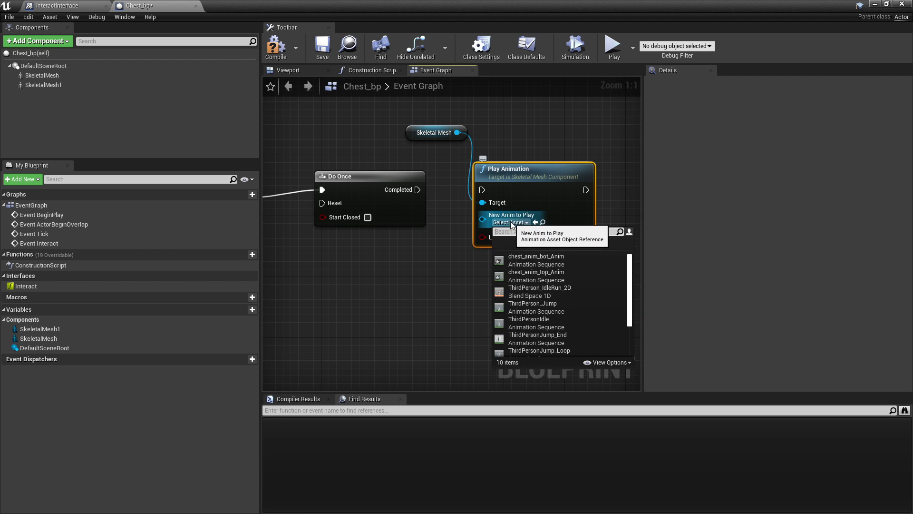
pyautogui.click(558, 260)
pyautogui.moveTo(418, 190); pyautogui.dragTo(501, 177)
pyautogui.moveTo(501, 177); pyautogui.dragTo(431, 204, button='right')
# Chain a second Play Animation playing chest_anim_top_Anim on SkeletalMesh1
pyautogui.moveTo(43, 85); pyautogui.dragTo(558, 199)
pyautogui.write('play anim')
pyautogui.press('Return')
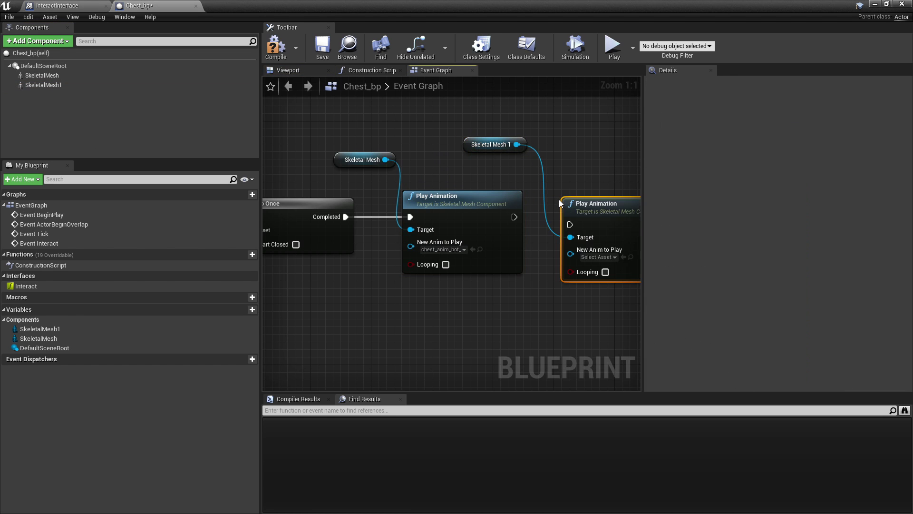
pyautogui.click(598, 257)
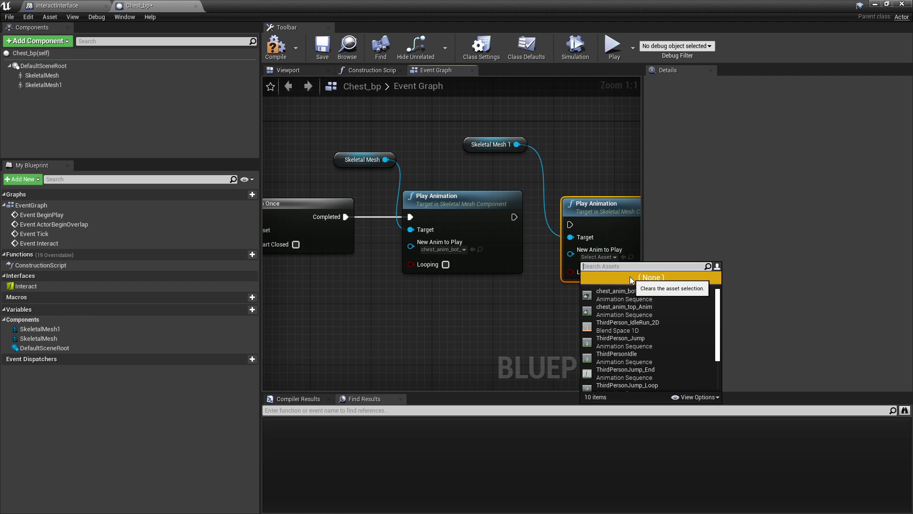
pyautogui.write('chest top')
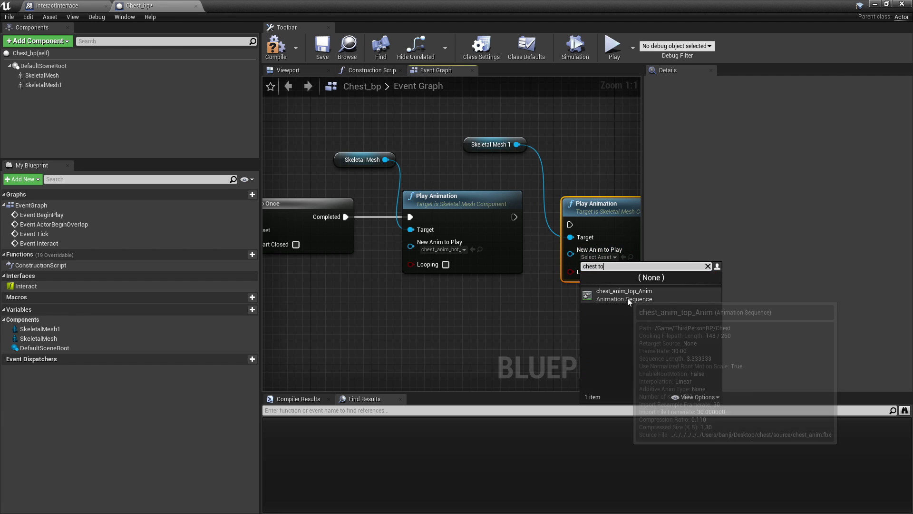
pyautogui.click(627, 298)
pyautogui.moveTo(514, 218); pyautogui.dragTo(572, 224)
pyautogui.scroll(-6, 572, 224)
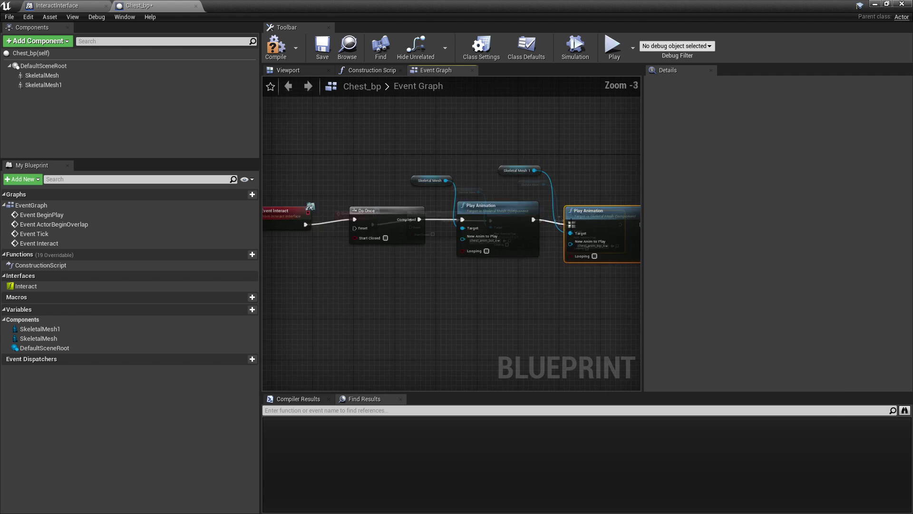
pyautogui.click(291, 69)
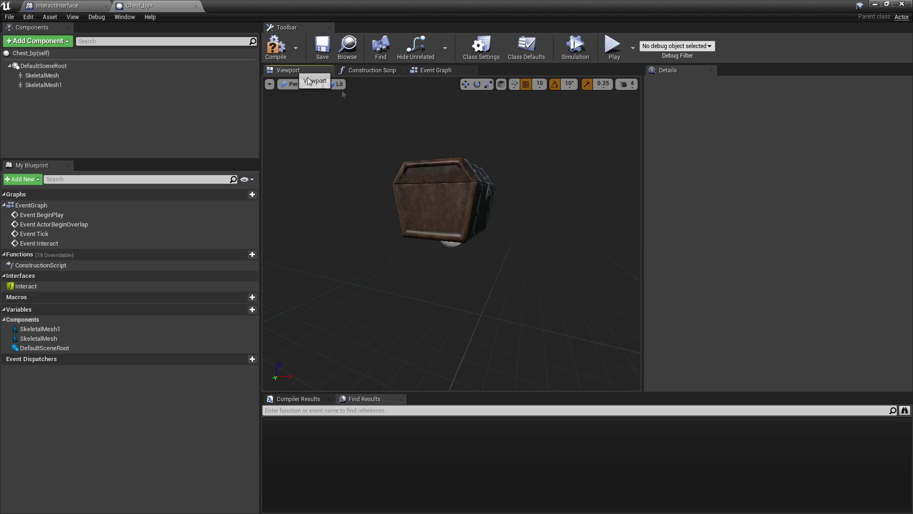
# Add a Box Collision component sized to extents of about 112.67 × 32 × 64.59
pyautogui.click(47, 45)
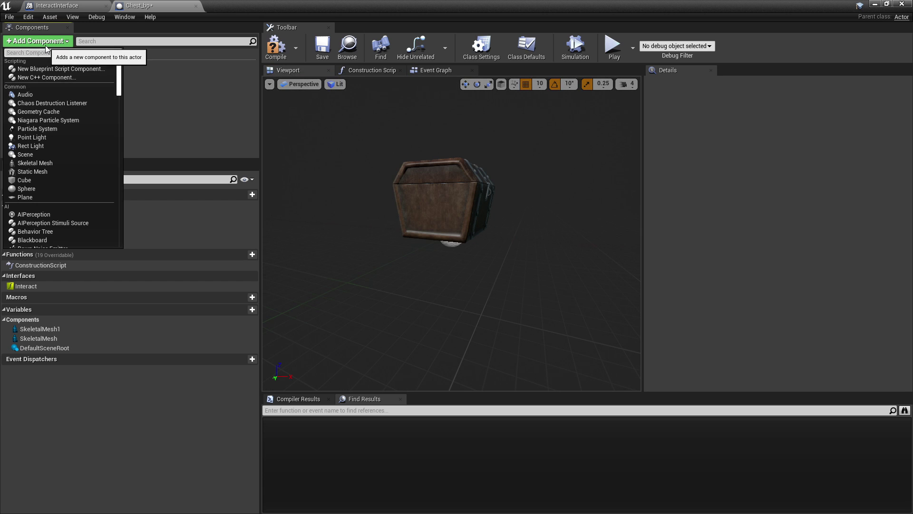
pyautogui.write('box')
pyautogui.press('Return')
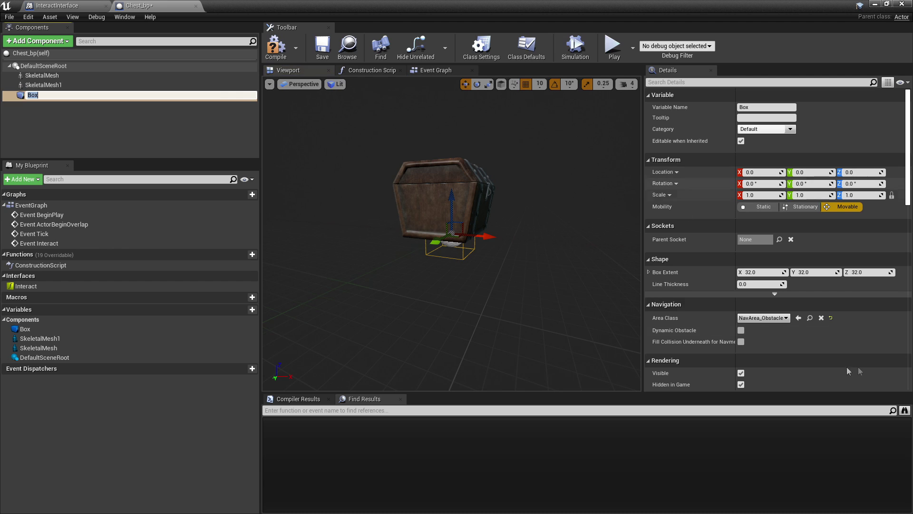
pyautogui.click(816, 273)
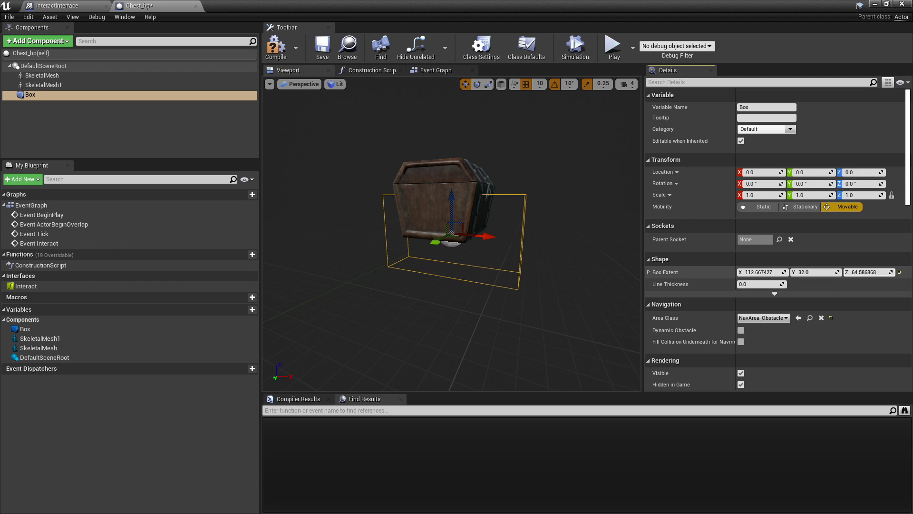